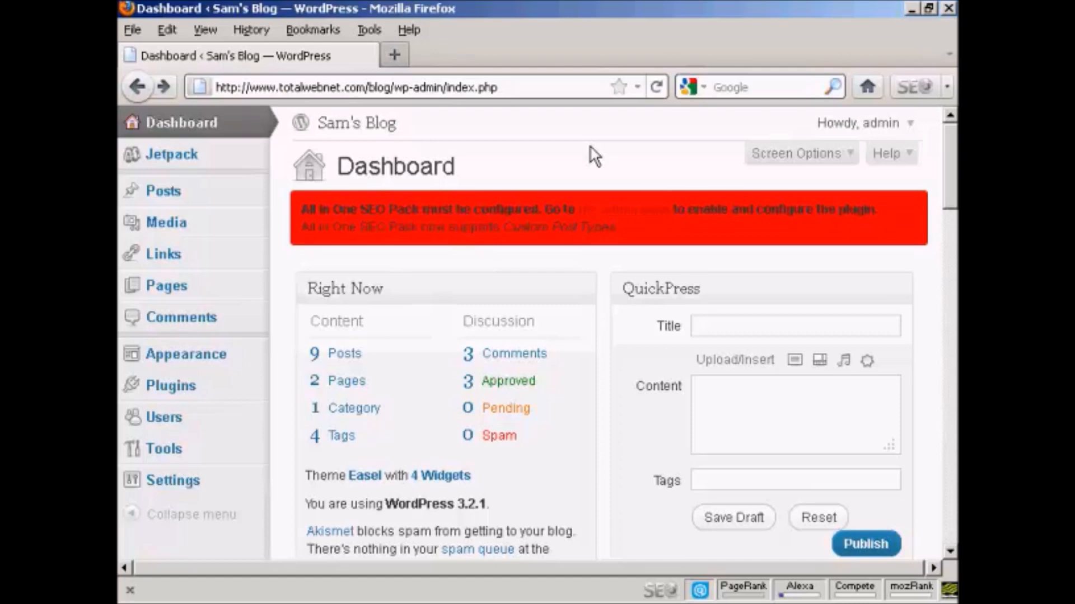
# Go to the All in One SEO plugin's options page from the red notice.
pyautogui.click(644, 217)
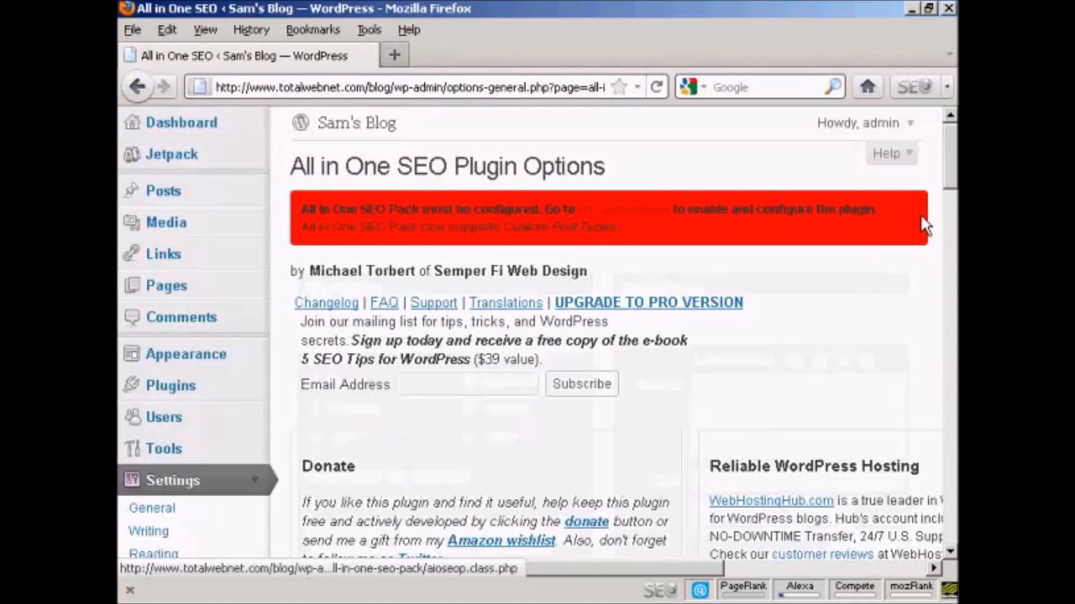
pyautogui.moveTo(951, 160); pyautogui.dragTo(952, 182)
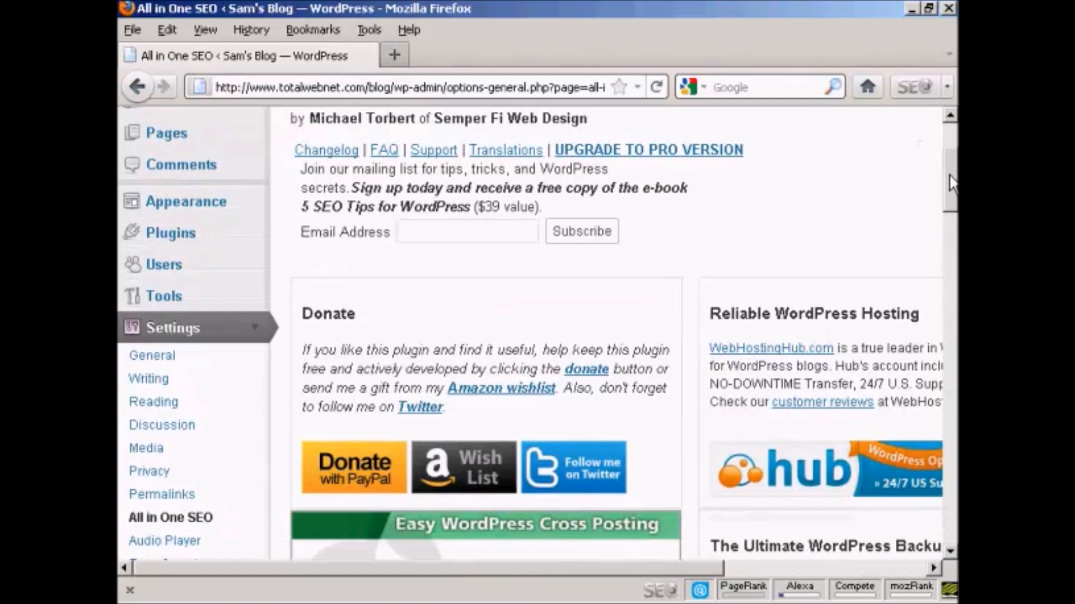
pyautogui.moveTo(952, 183); pyautogui.dragTo(951, 199)
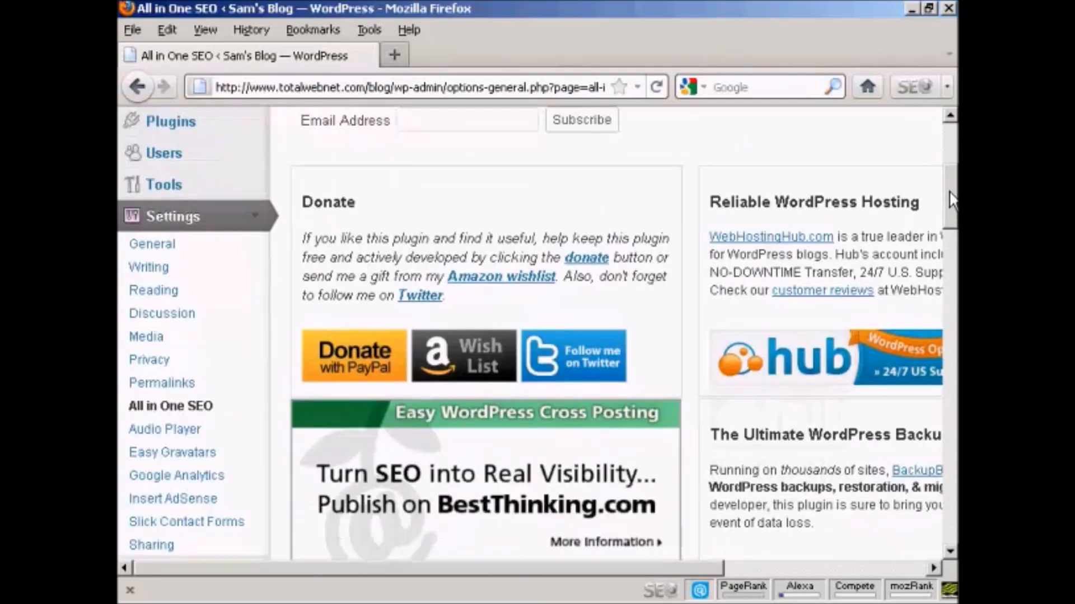
pyautogui.moveTo(951, 200); pyautogui.dragTo(953, 280)
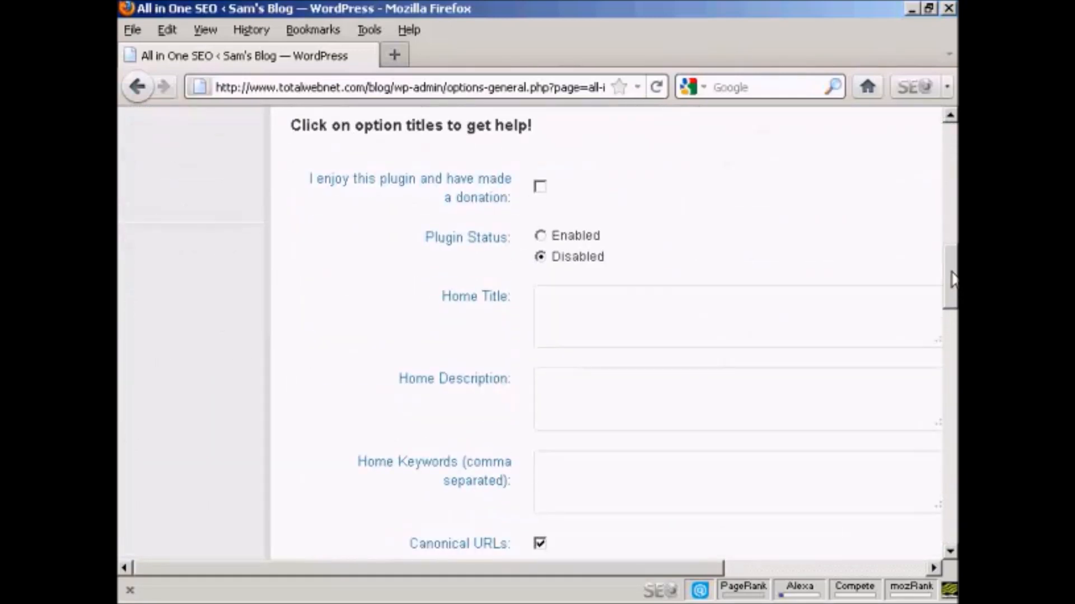
pyautogui.moveTo(951, 279); pyautogui.dragTo(951, 292)
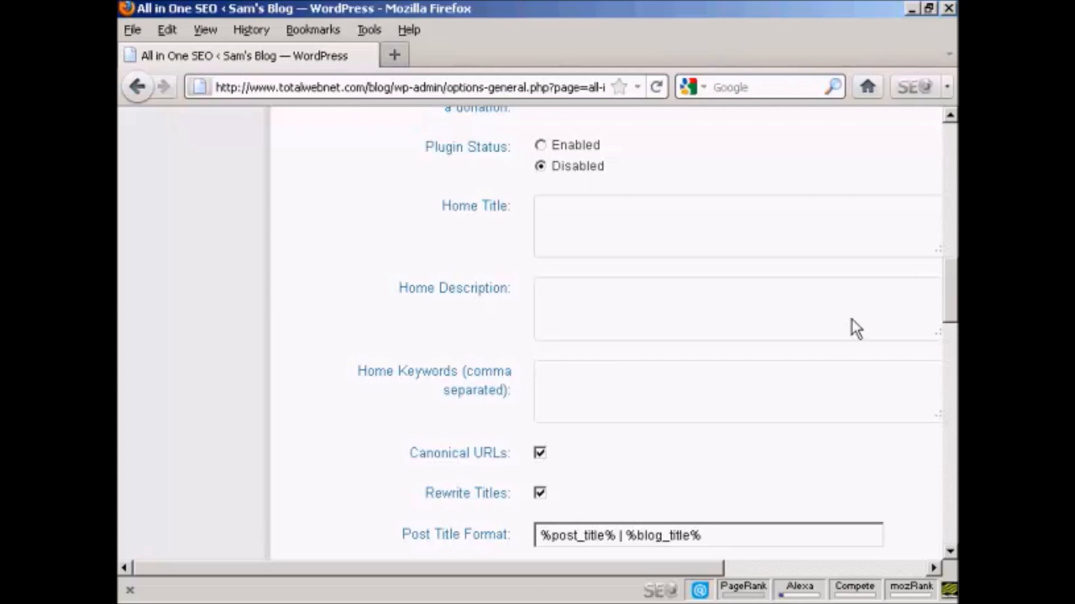
# Copy the blog title line from the Writer document and return to the WordPress settings.
pyautogui.hotkey('alt', 'Tab')
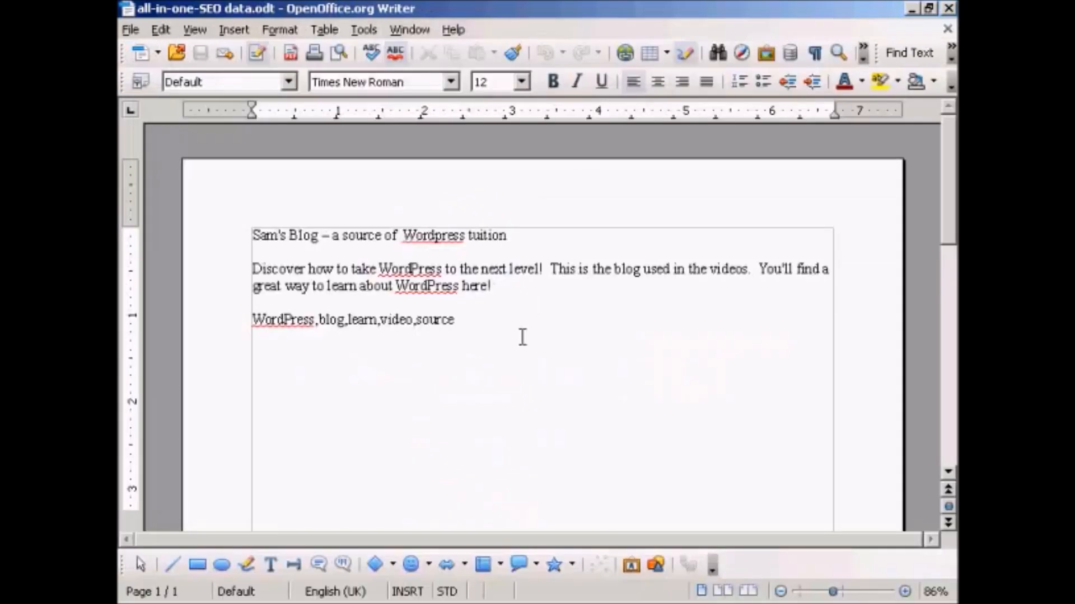
pyautogui.click(506, 237)
pyautogui.moveTo(507, 238); pyautogui.dragTo(249, 238)
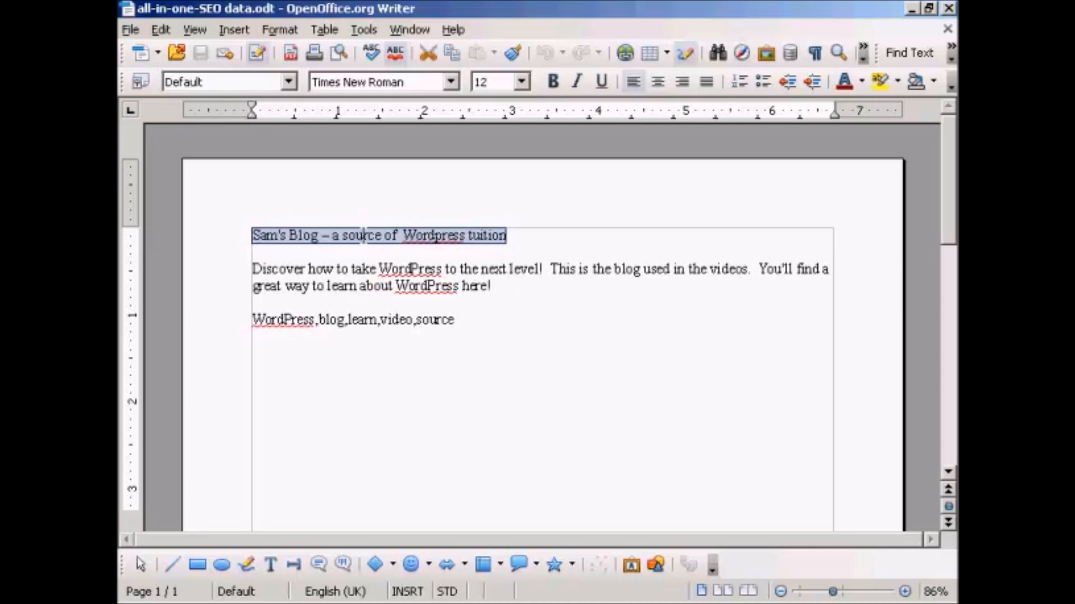
pyautogui.rightClick(361, 235)
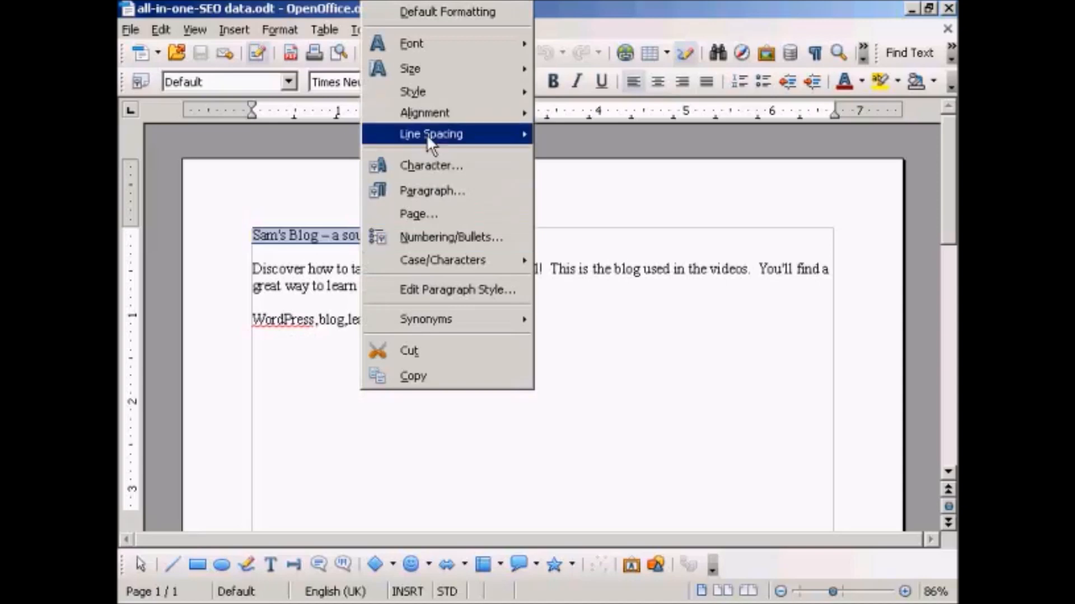
pyautogui.click(423, 378)
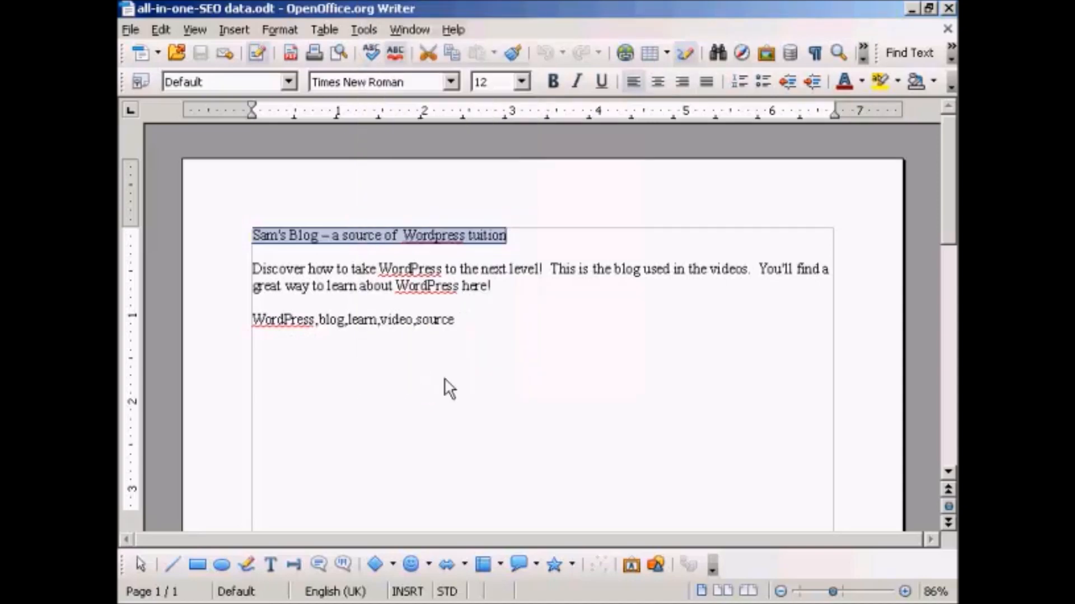
pyautogui.click(437, 600)
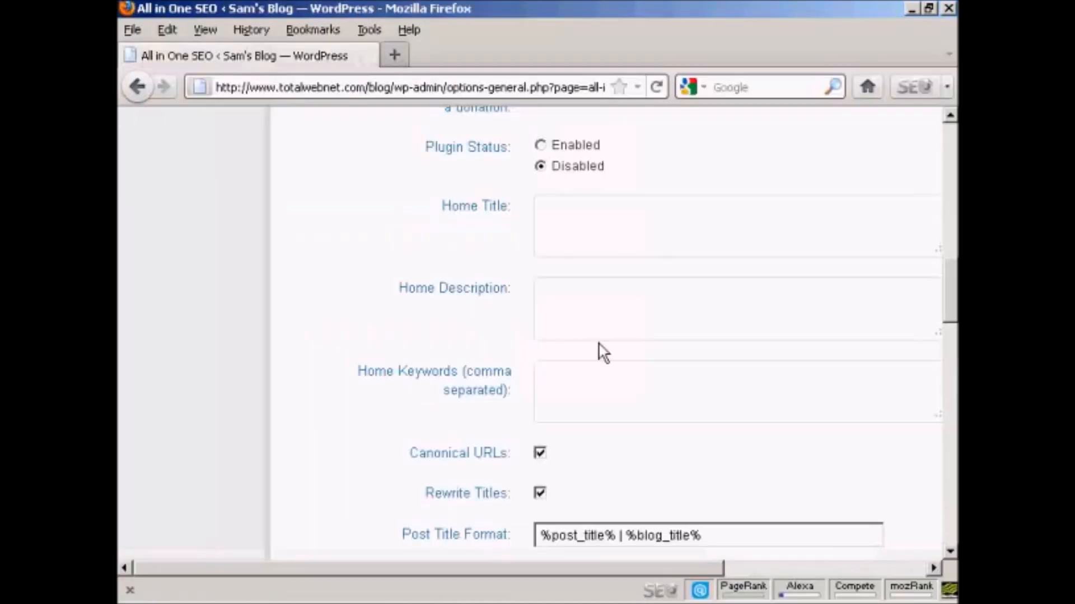
# Paste the copied blog title into Home Title and move to Home Description.
pyautogui.click(550, 203)
pyautogui.hotkey('ctrl', 'v')
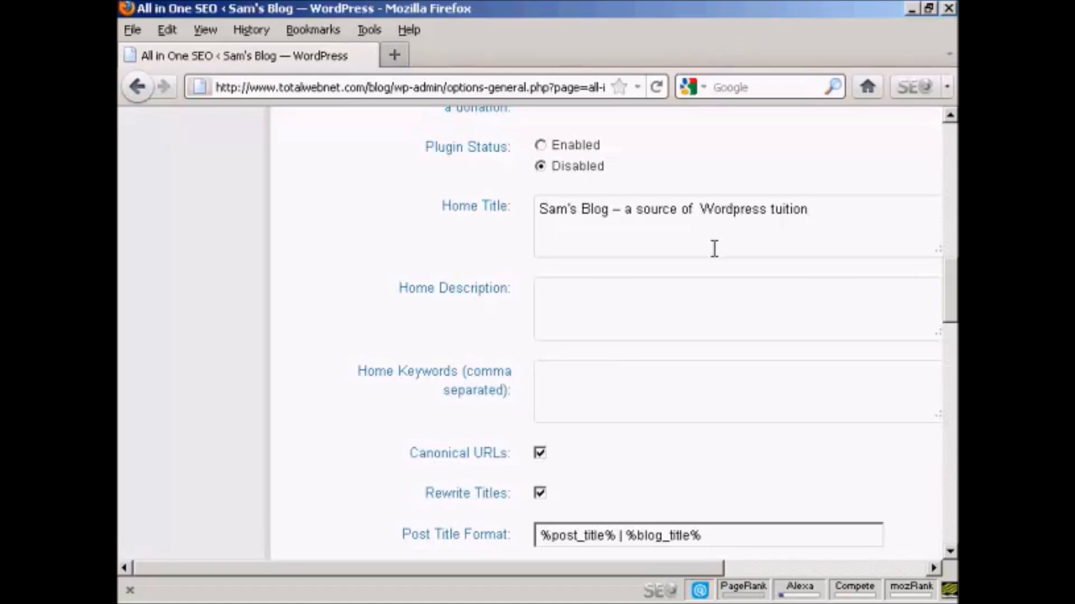
pyautogui.click(554, 297)
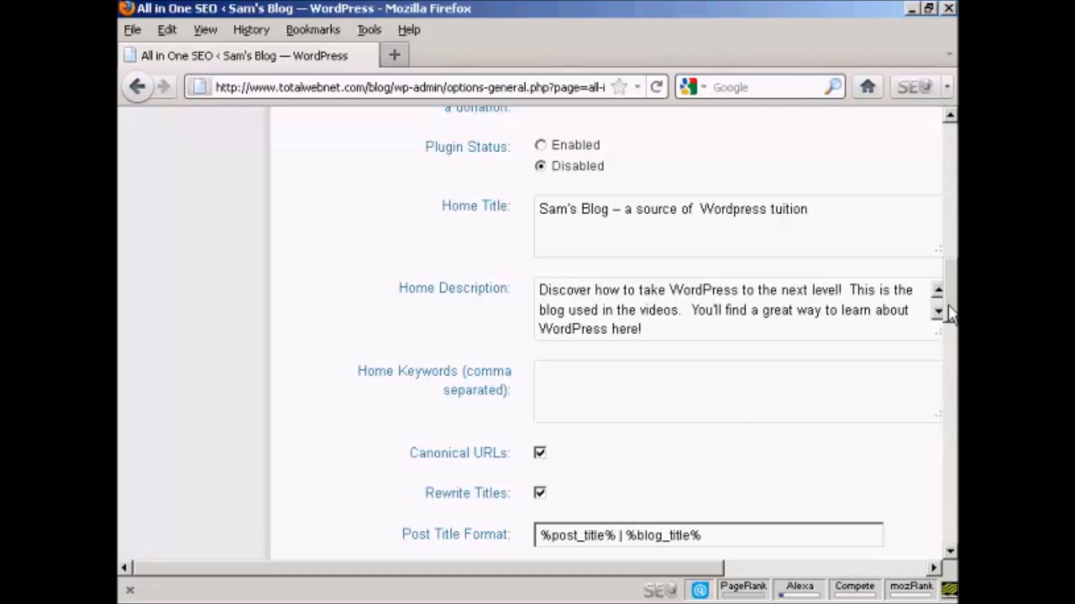
pyautogui.moveTo(951, 312); pyautogui.dragTo(952, 341)
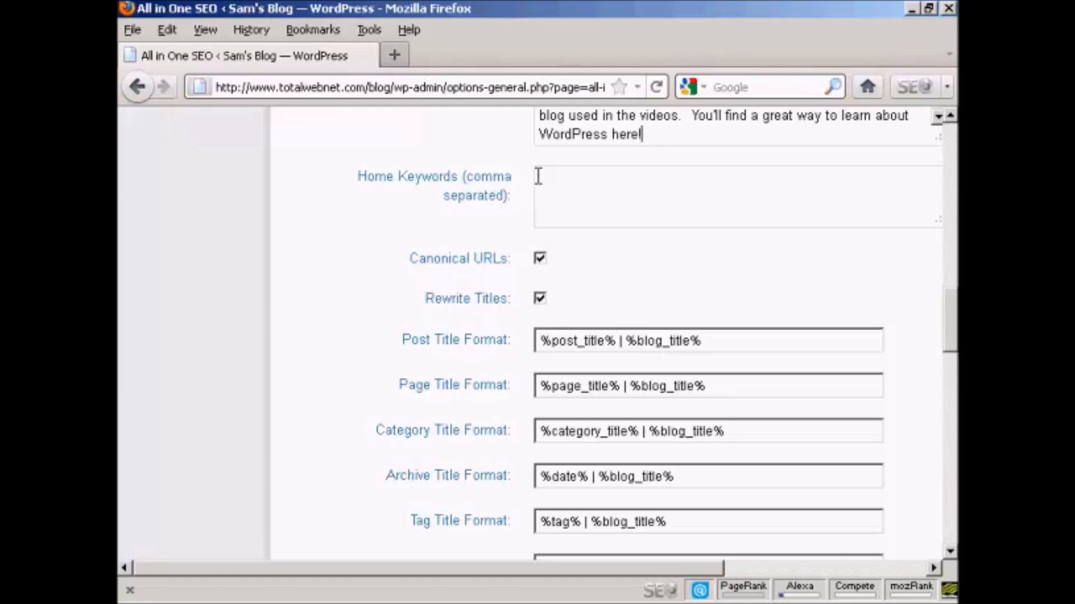
# Copy the keywords line from the Writer document and paste it into Home Keywords.
pyautogui.hotkey('alt', 'Tab')
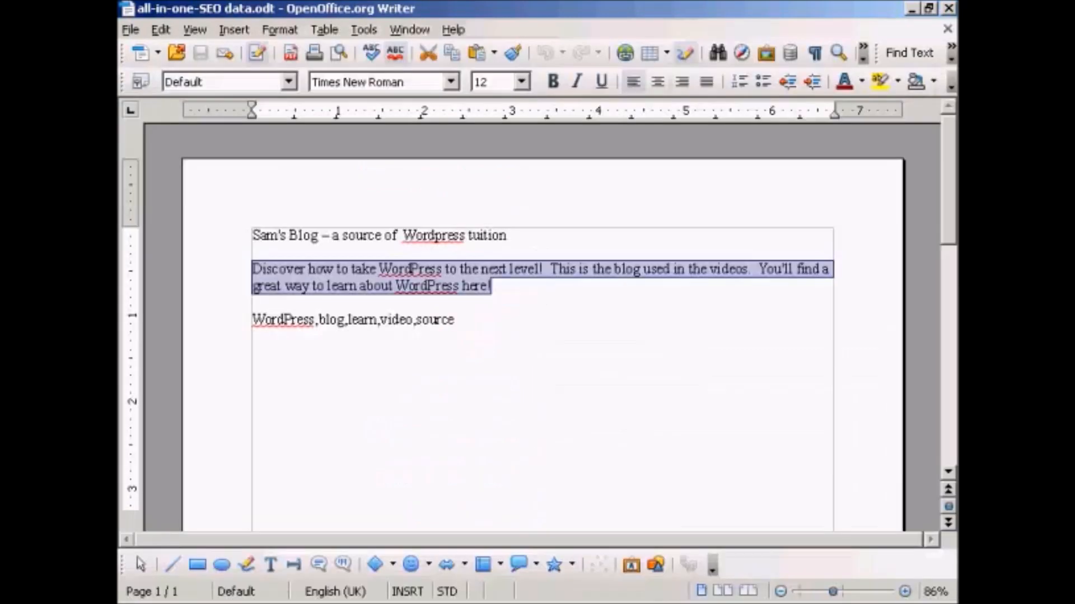
pyautogui.moveTo(455, 319); pyautogui.dragTo(252, 318)
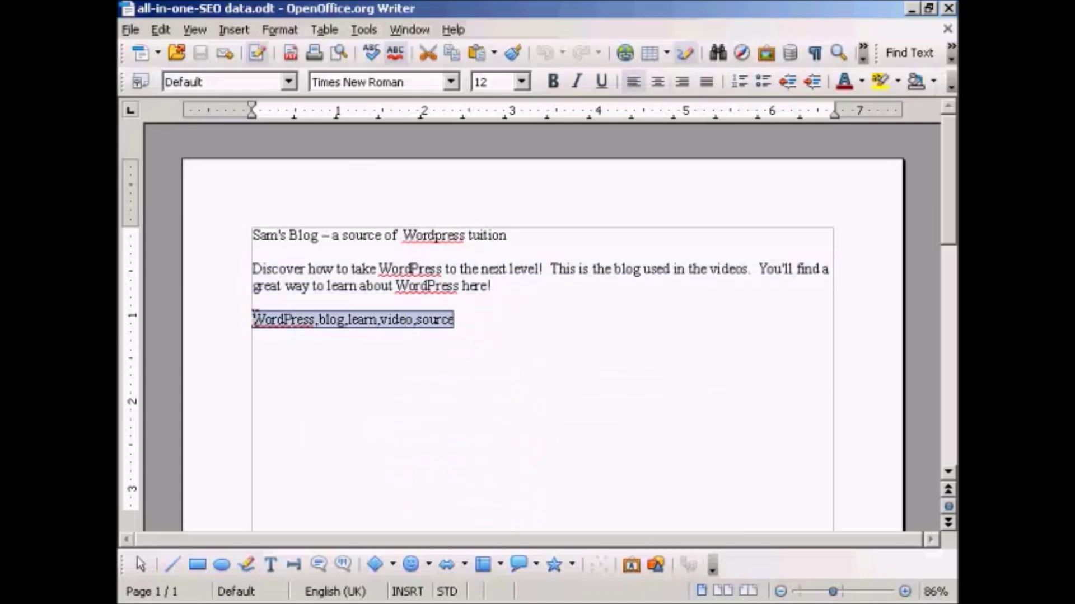
pyautogui.rightClick(398, 319)
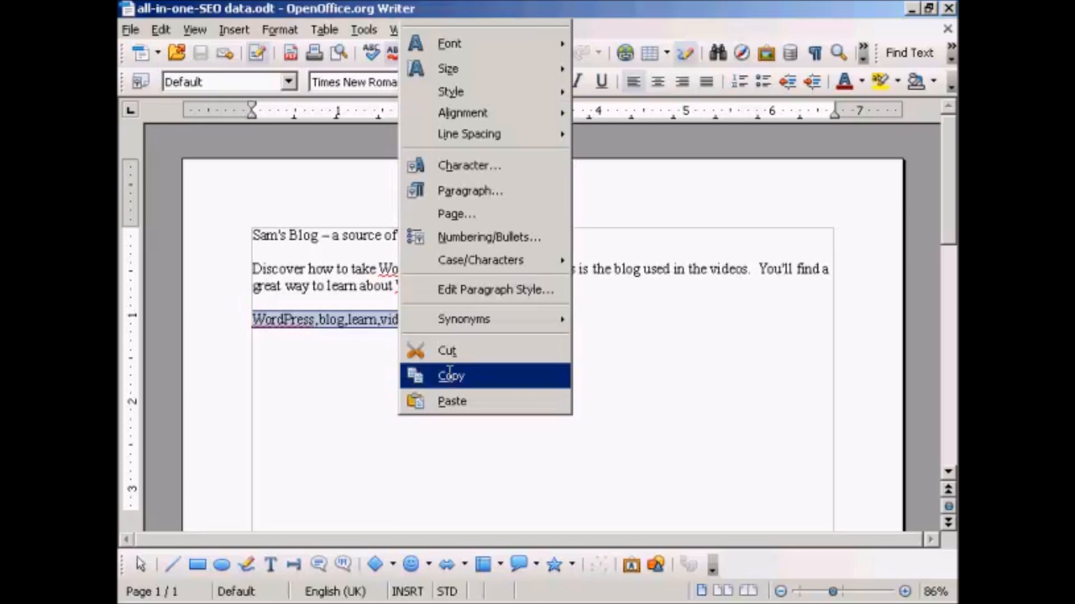
pyautogui.click(449, 376)
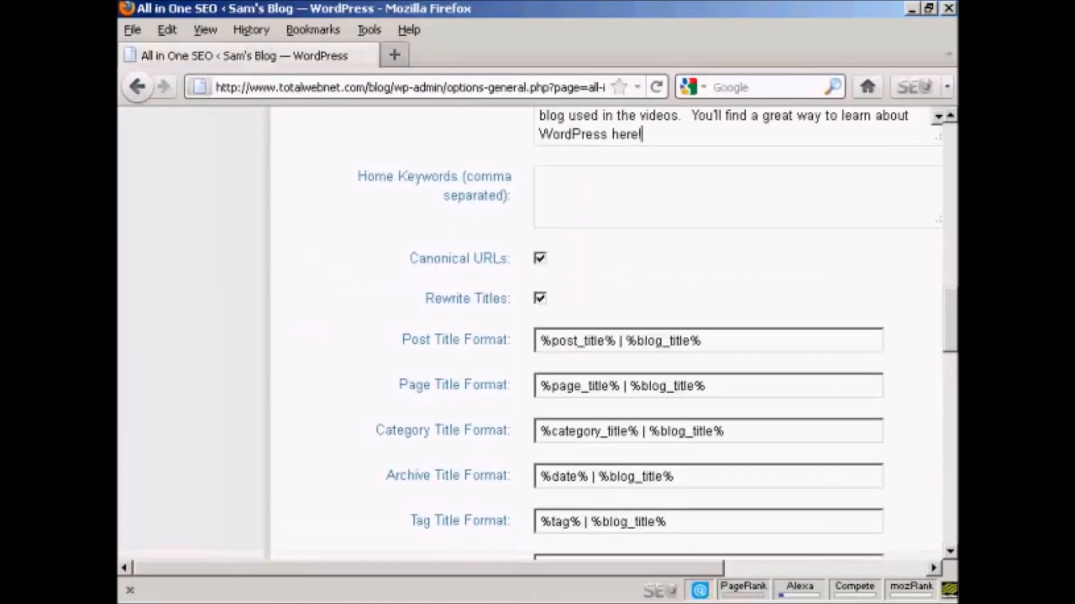
pyautogui.click(558, 171)
pyautogui.hotkey('ctrl', 'v')
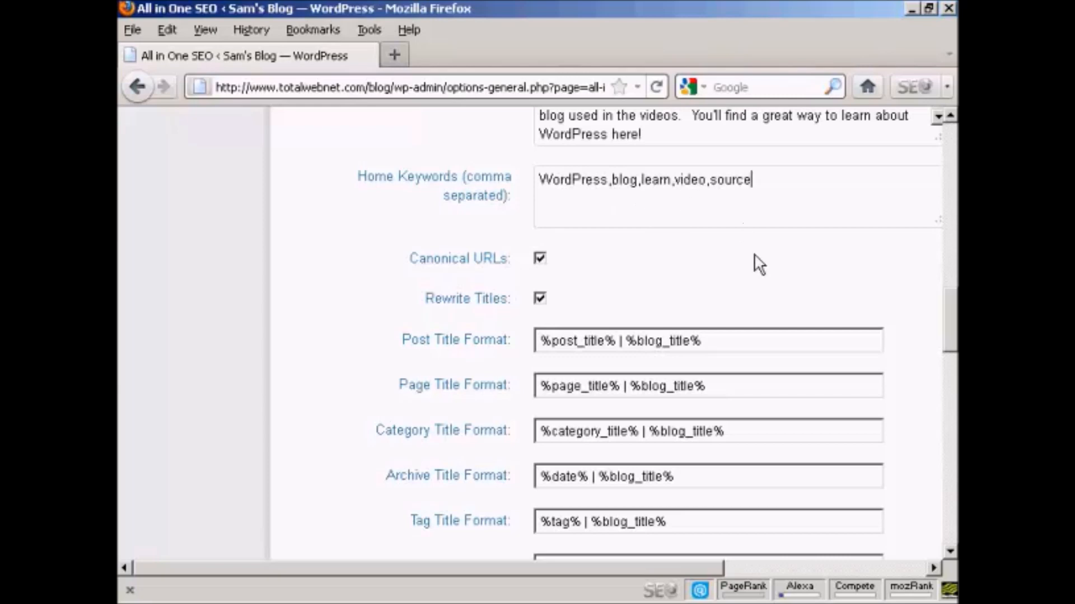
pyautogui.moveTo(952, 304); pyautogui.dragTo(953, 311)
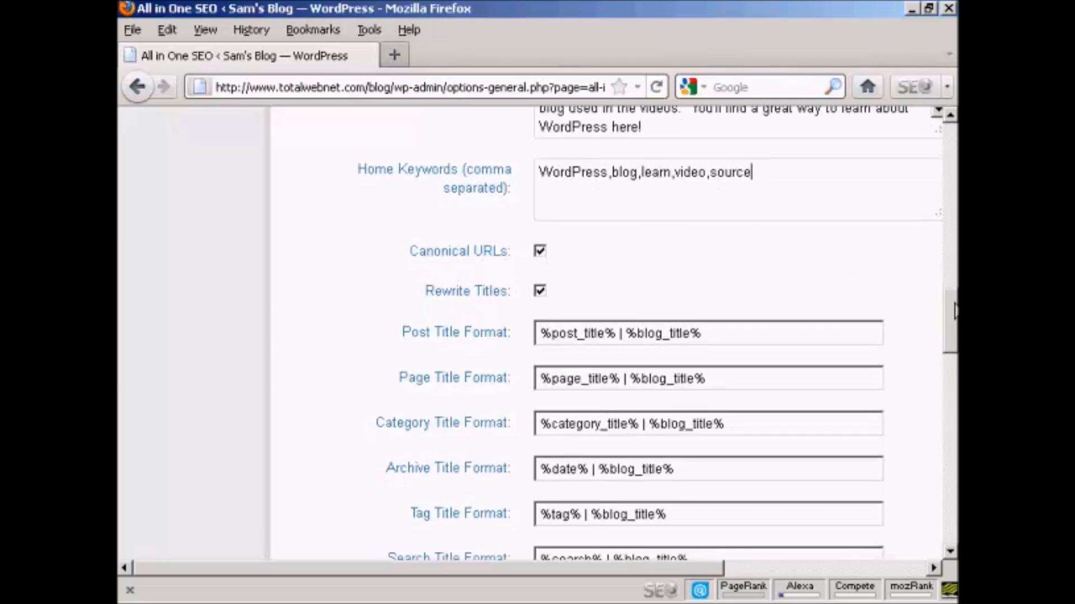
pyautogui.scroll(-1, 954, 312)
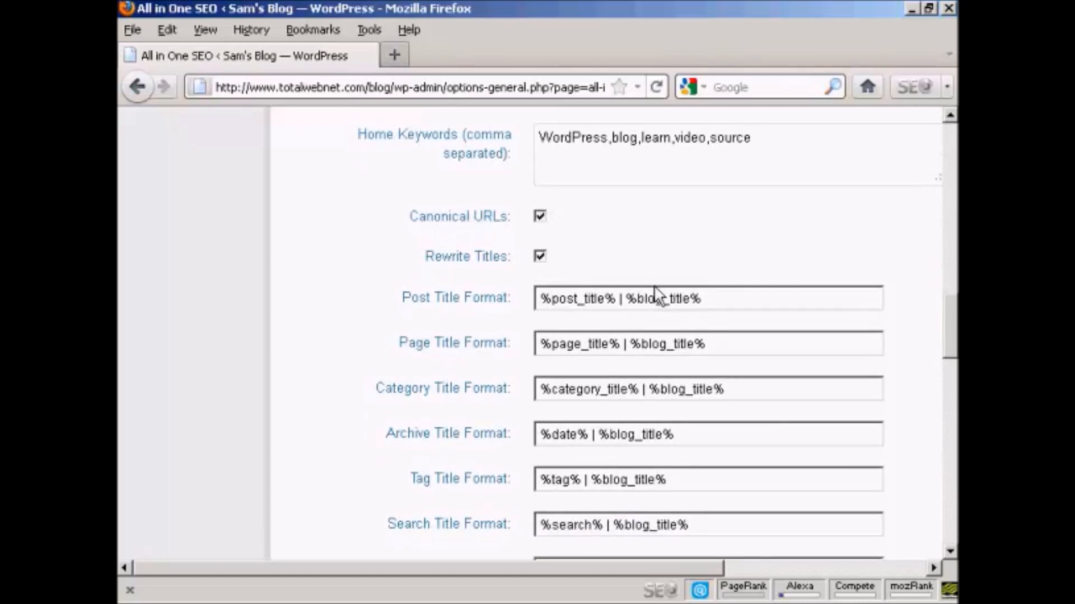
pyautogui.scroll(-1, 953, 337)
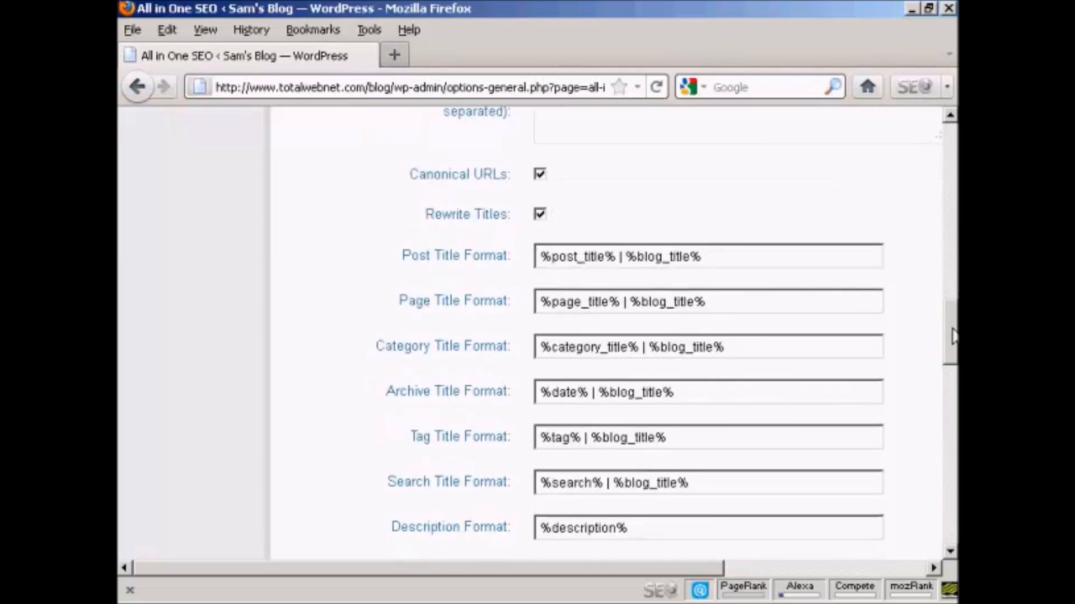
pyautogui.moveTo(954, 336); pyautogui.dragTo(953, 341)
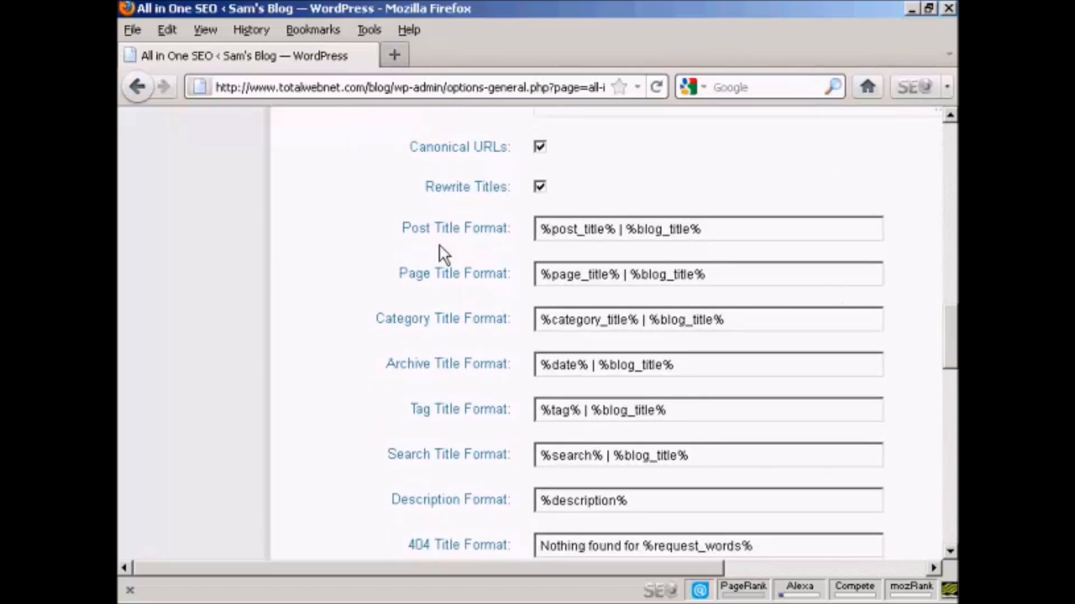
pyautogui.click(538, 229)
# Delete ' | %blog_title%' from both the Post Title Format and Page Title Format.
pyautogui.moveTo(619, 229); pyautogui.dragTo(701, 230)
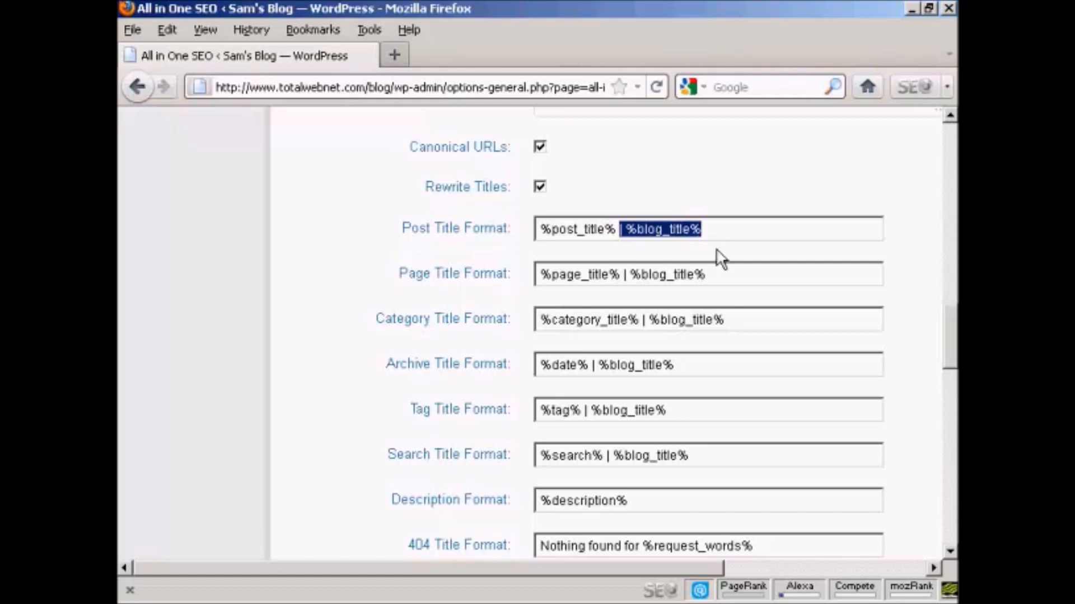
pyautogui.press('Delete')
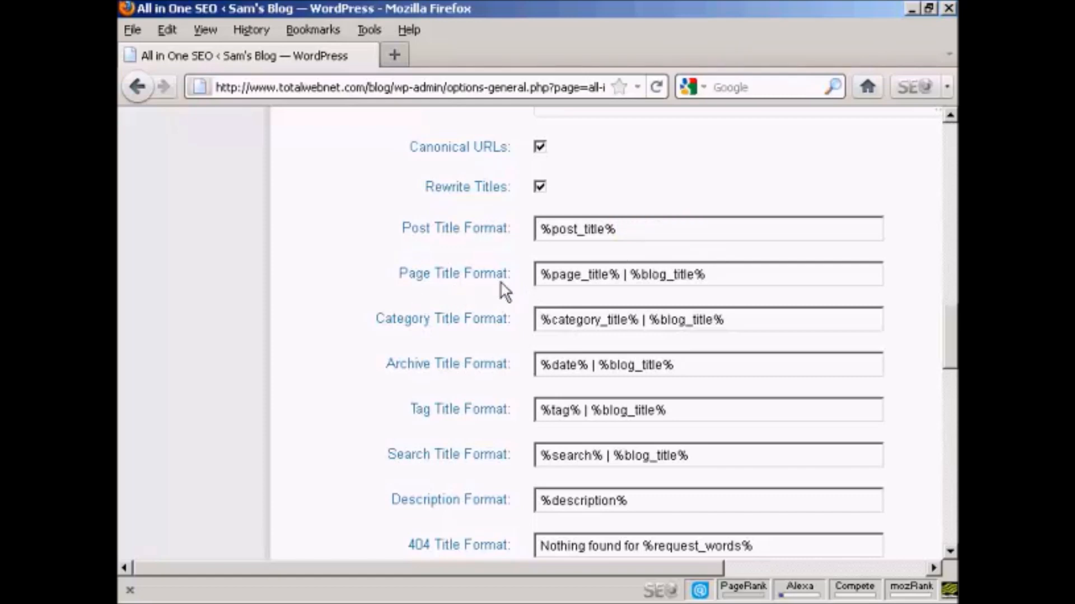
pyautogui.click(622, 275)
pyautogui.moveTo(621, 276); pyautogui.dragTo(723, 283)
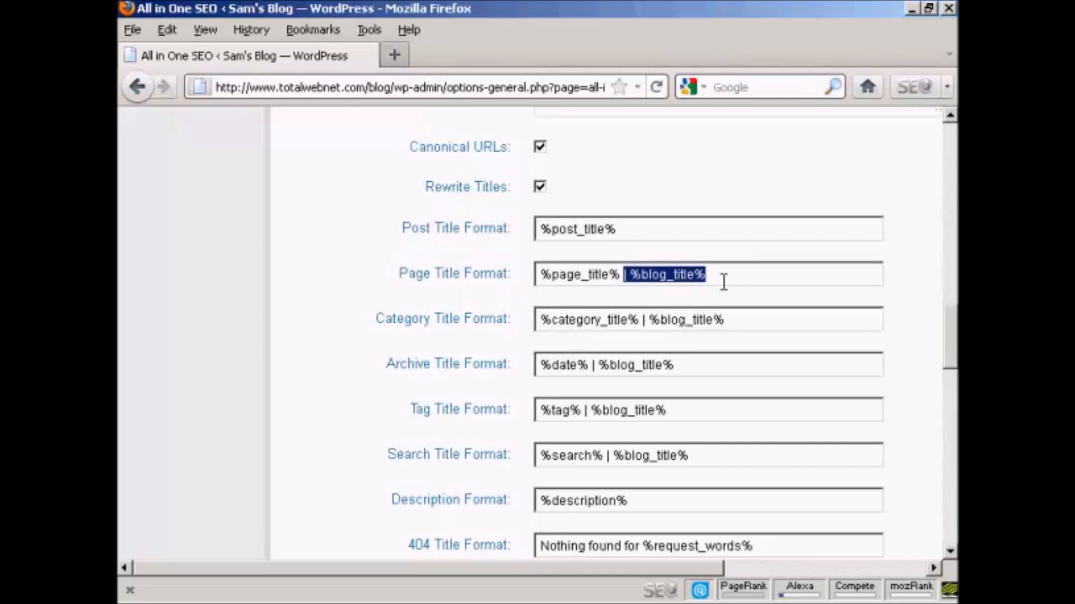
pyautogui.press('Delete')
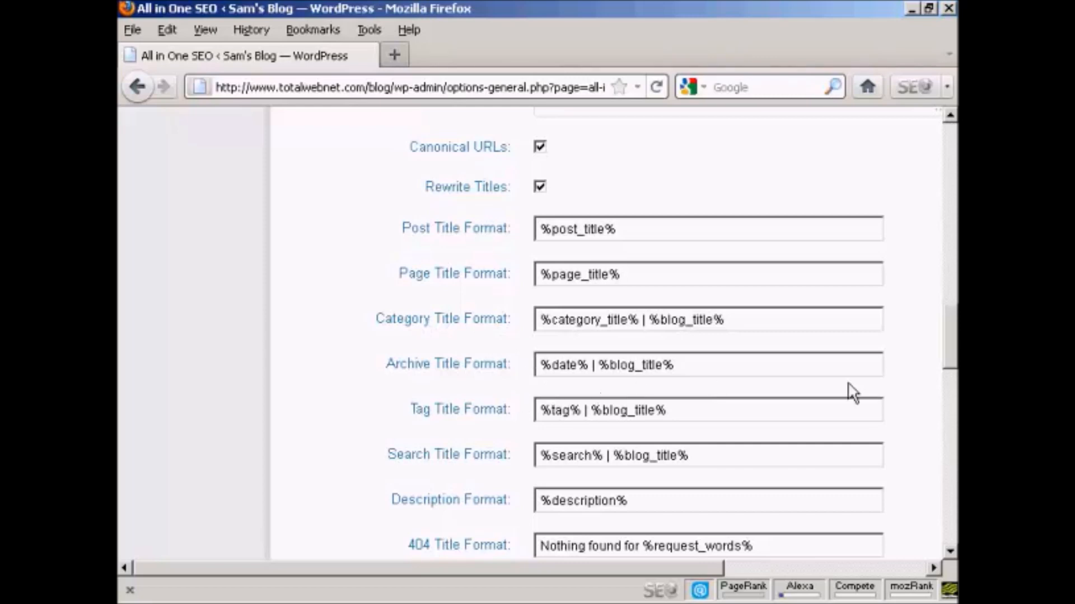
pyautogui.moveTo(953, 336); pyautogui.dragTo(952, 394)
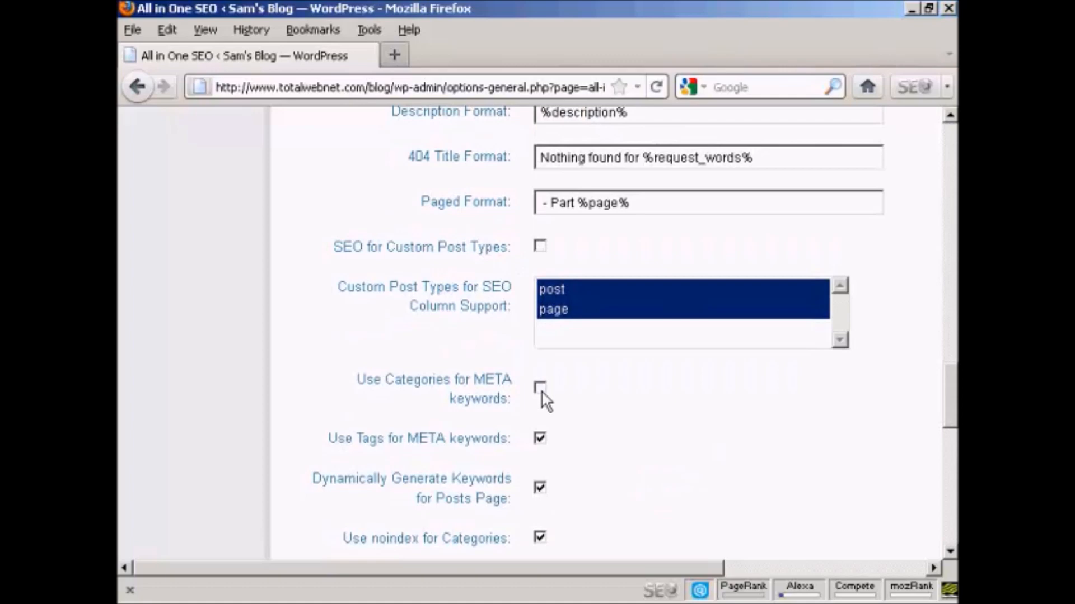
pyautogui.moveTo(947, 384); pyautogui.dragTo(952, 462)
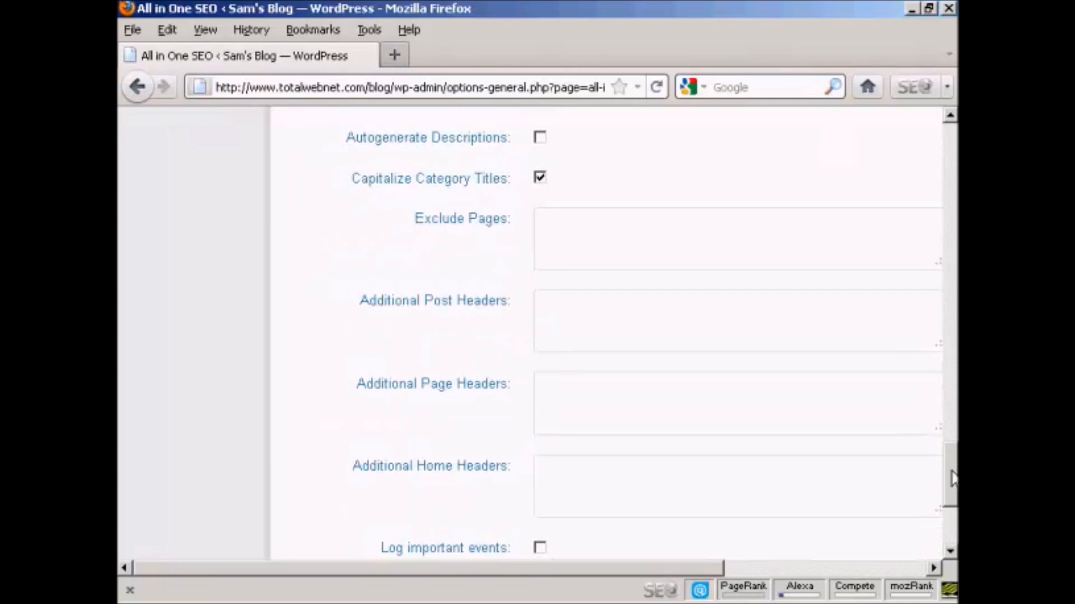
pyautogui.moveTo(952, 471); pyautogui.dragTo(953, 503)
# Save the All in One SEO settings with Update Options.
pyautogui.click(358, 418)
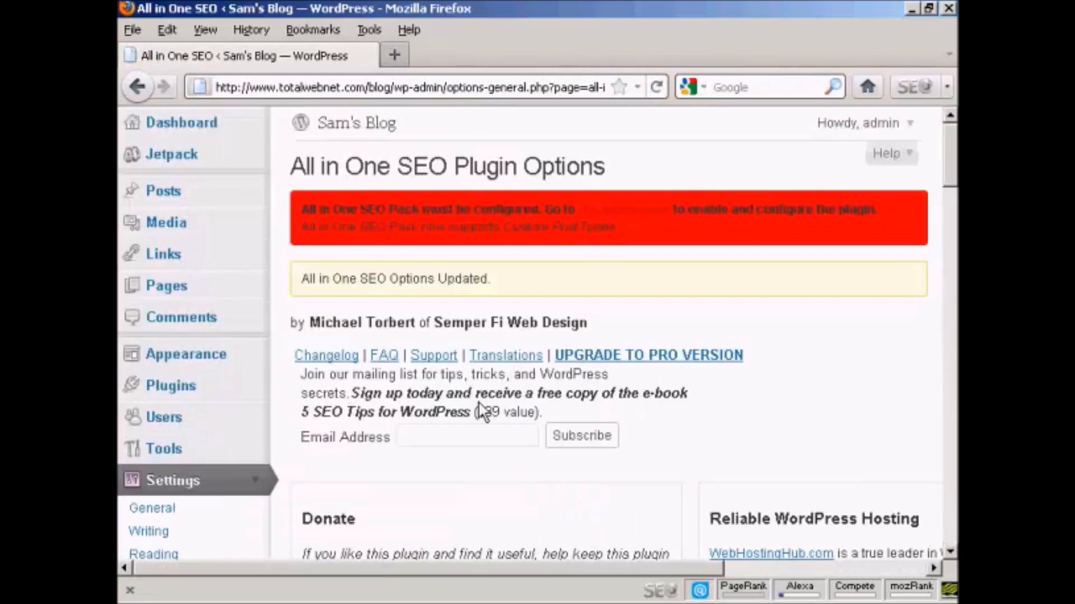
pyautogui.moveTo(954, 160); pyautogui.dragTo(952, 268)
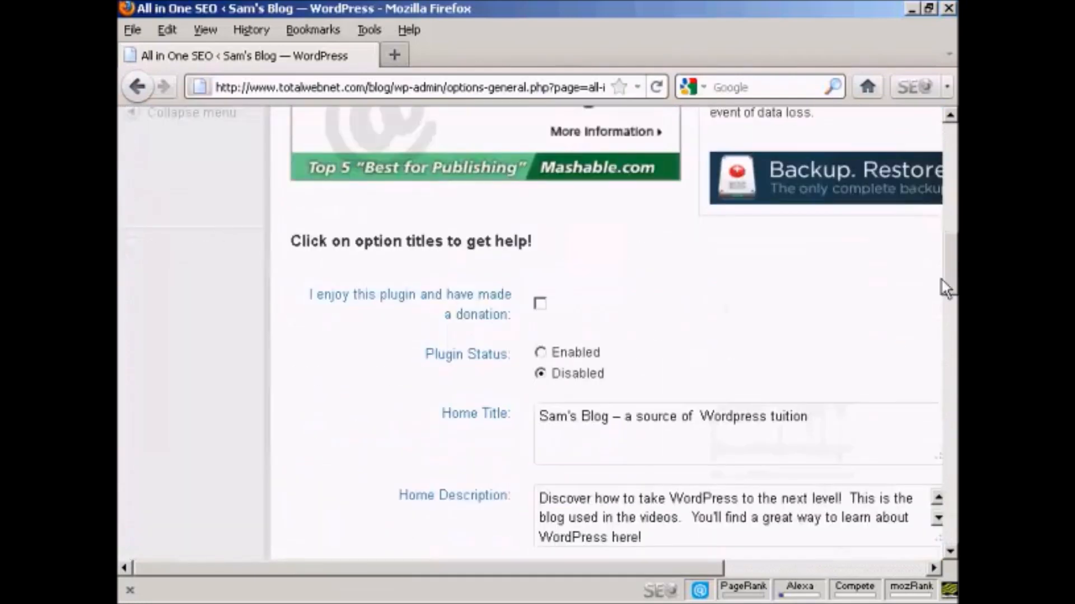
# Set Plugin Status to Enabled and save the settings again.
pyautogui.click(540, 353)
pyautogui.moveTo(950, 264); pyautogui.dragTo(950, 424)
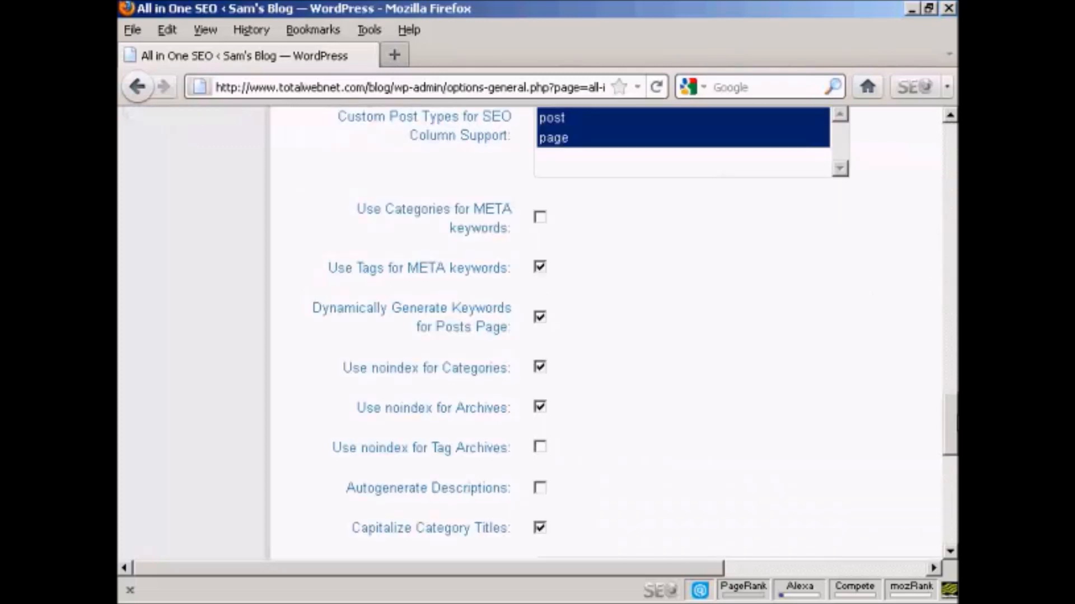
pyautogui.scroll(-10, 348, 498)
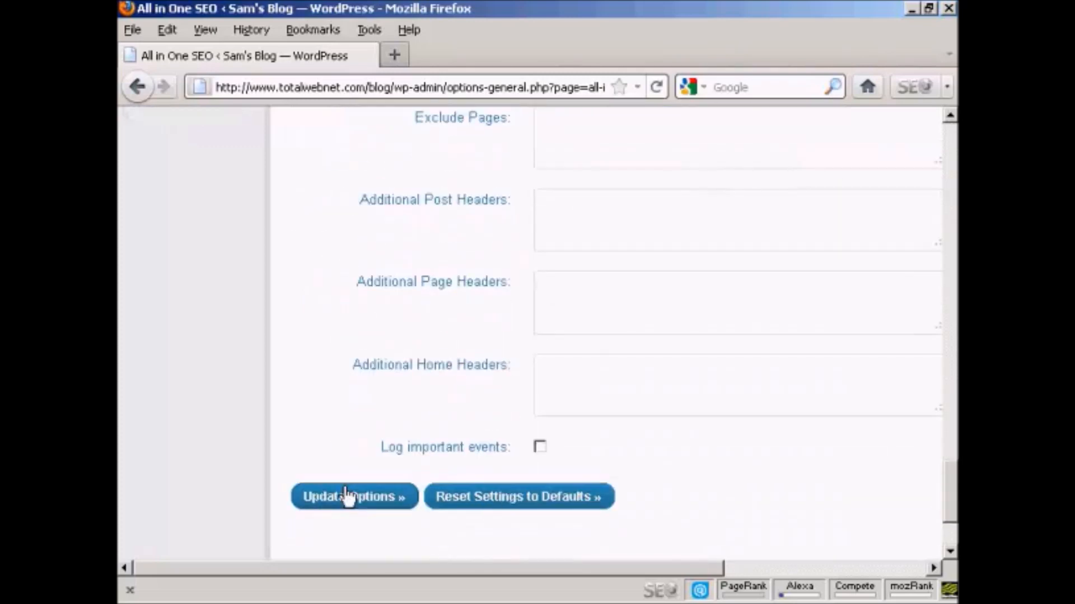
pyautogui.click(346, 498)
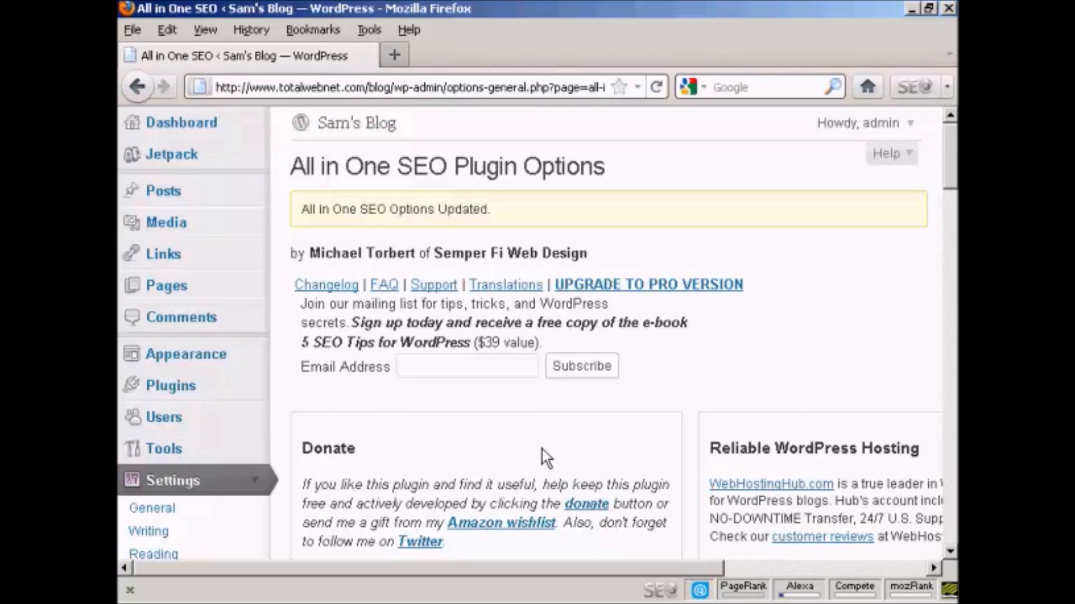
# Start a new post via Posts > Add New to reach its All in One SEO Pack box.
pyautogui.click(164, 192)
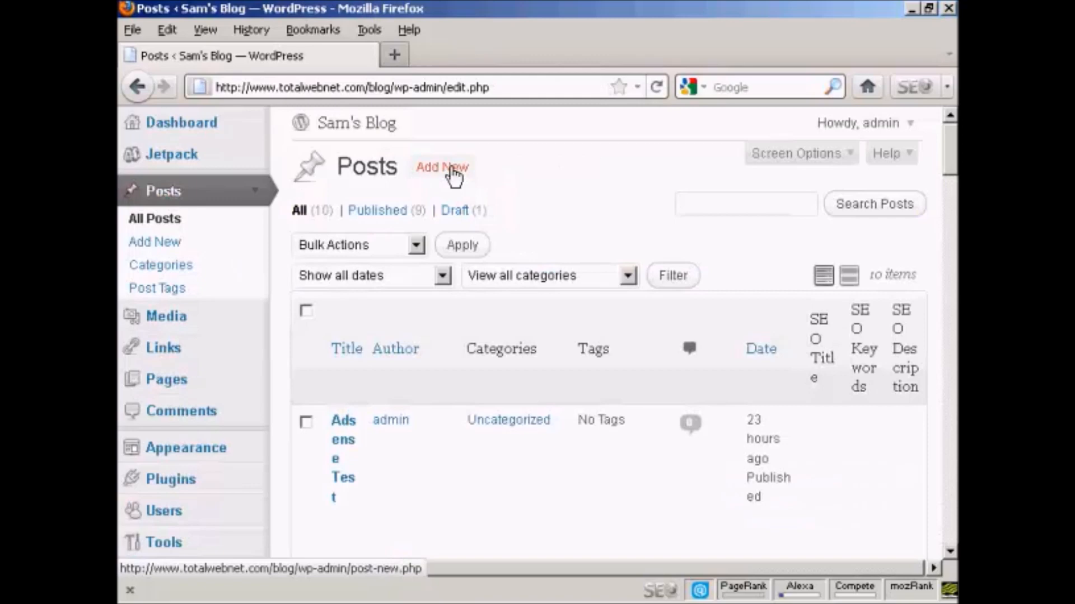
pyautogui.click(453, 174)
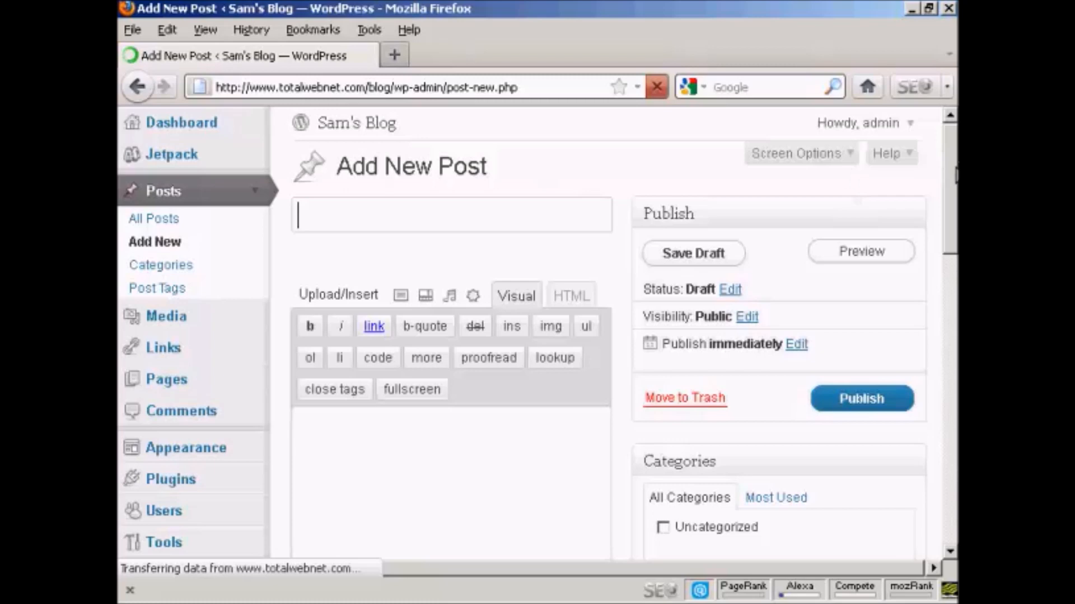
pyautogui.moveTo(955, 168); pyautogui.dragTo(956, 409)
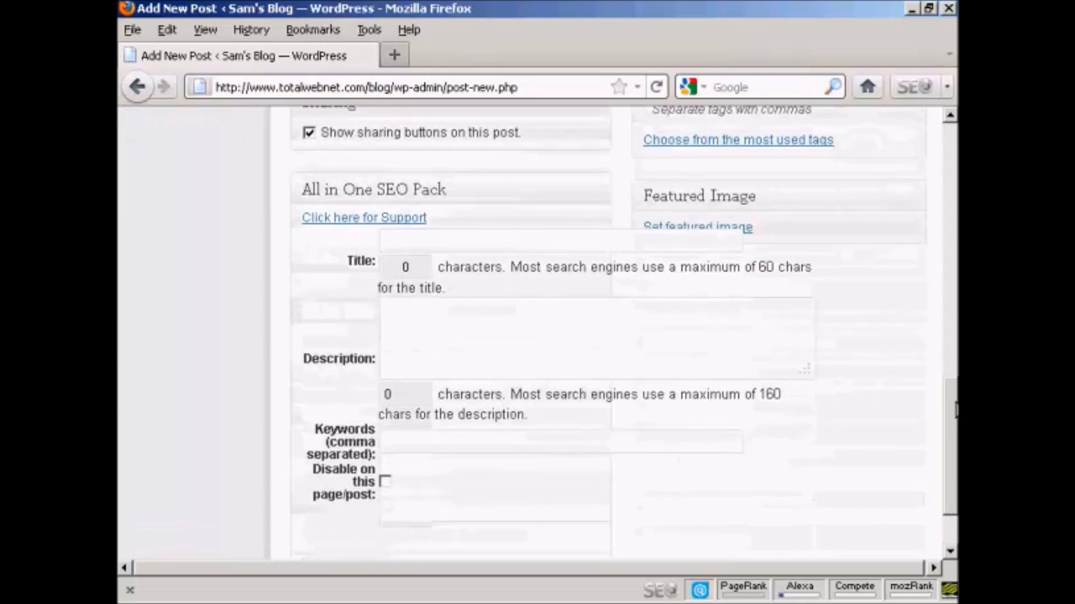